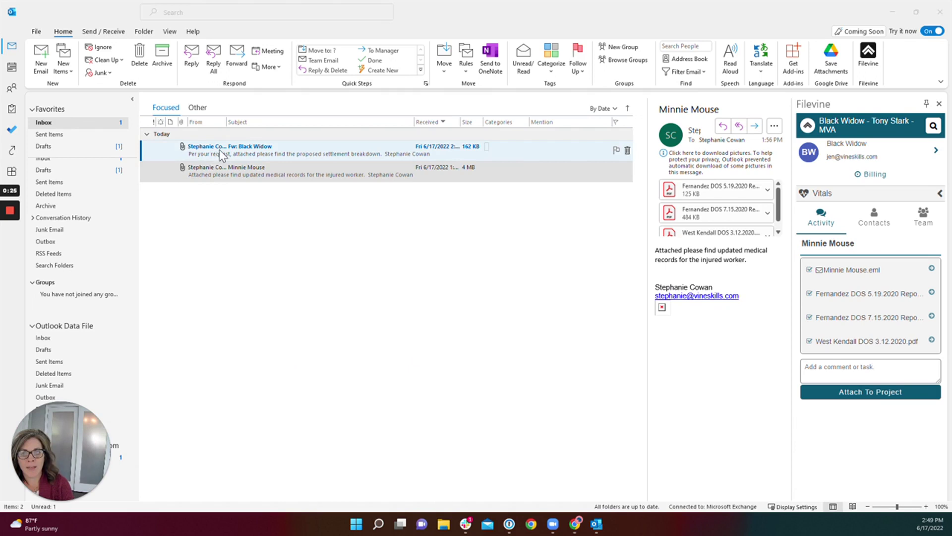
Step: Open the Fw: Black Widow email so Filevine lists it with its settlement breakdown PDF
left_click(329, 153)
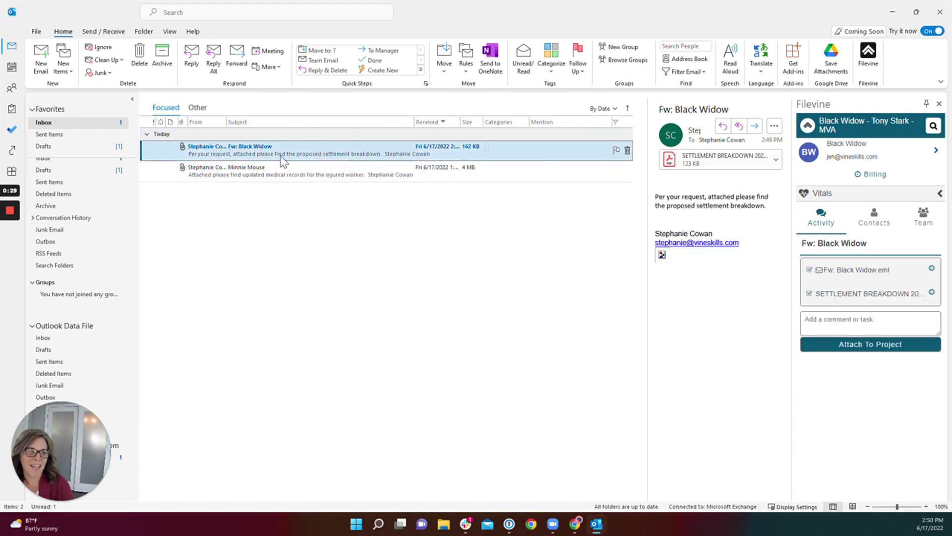
left_click(937, 128)
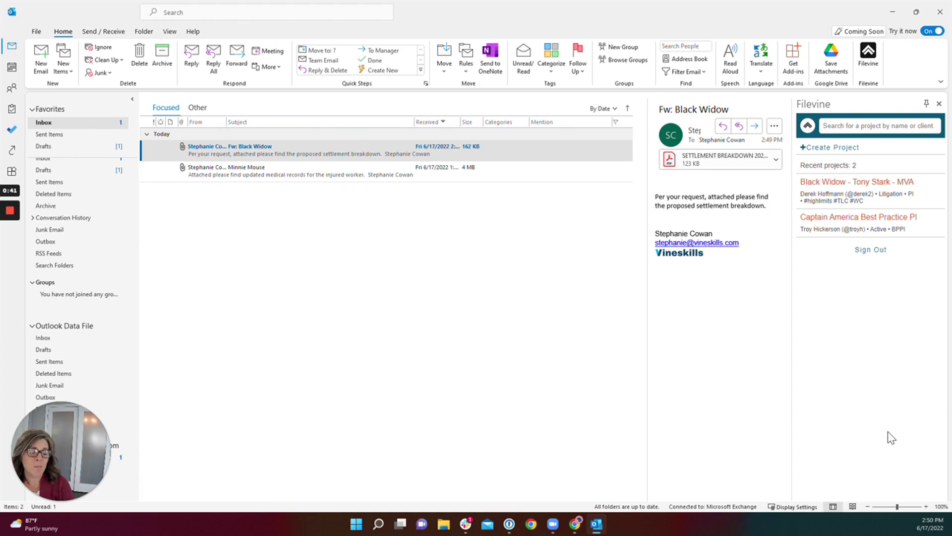
left_click(839, 181)
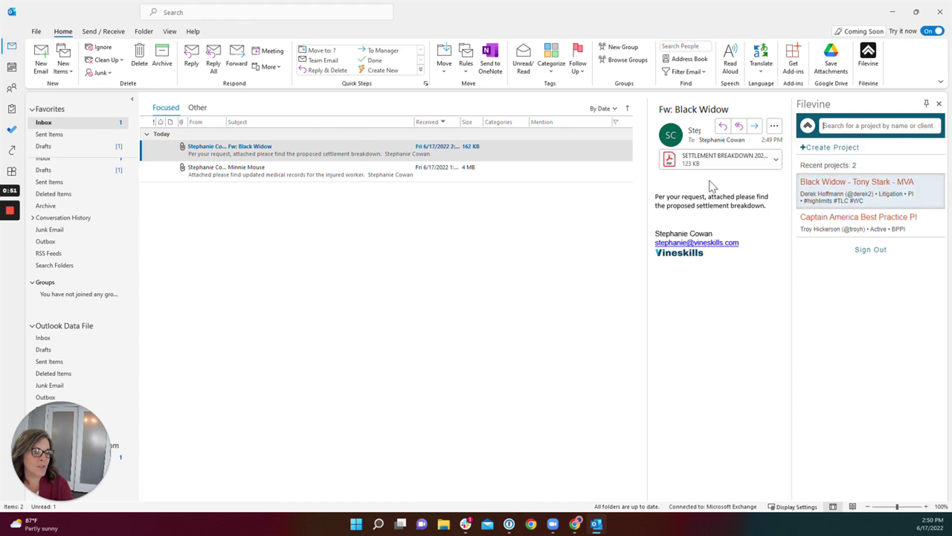
left_click(839, 187)
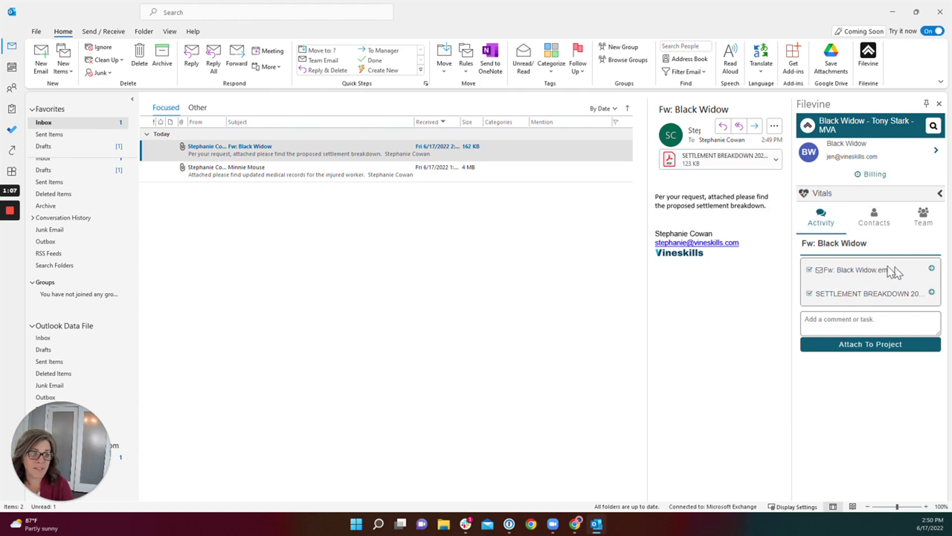
left_click_drag(893, 271, 838, 272)
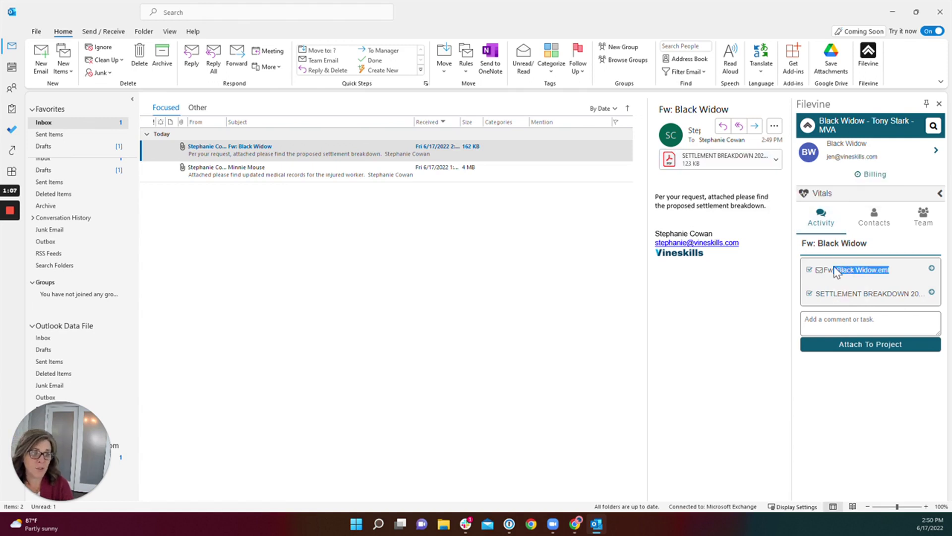
left_click(880, 274)
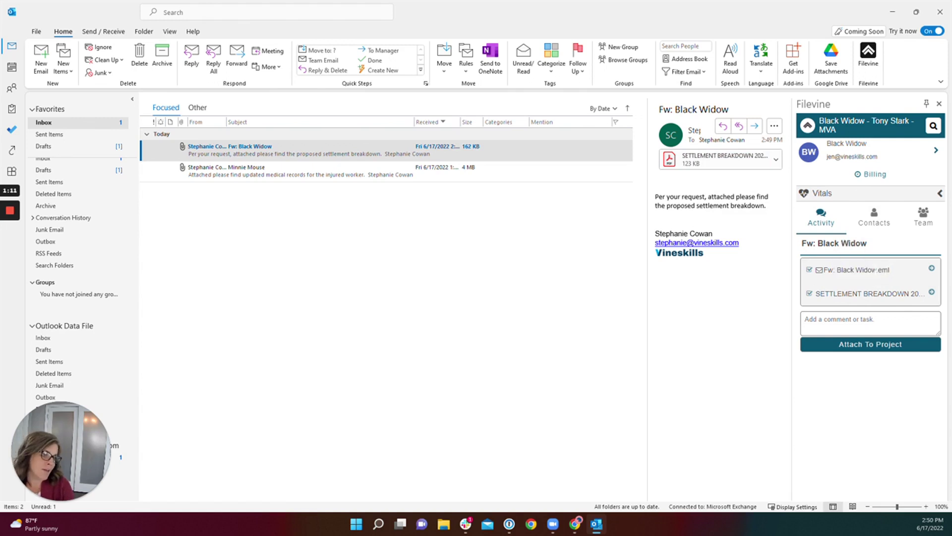
double_click(883, 271)
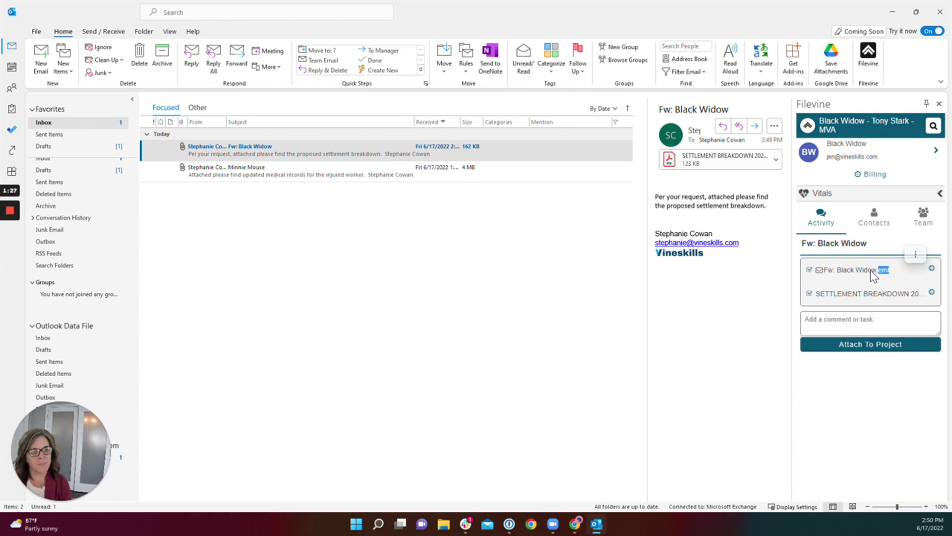
left_click(916, 254)
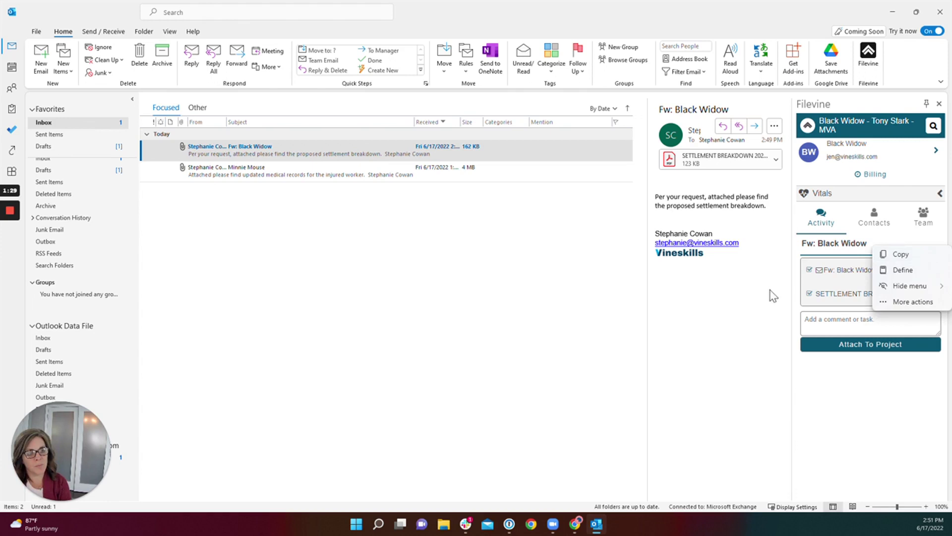
left_click_drag(837, 271, 891, 273)
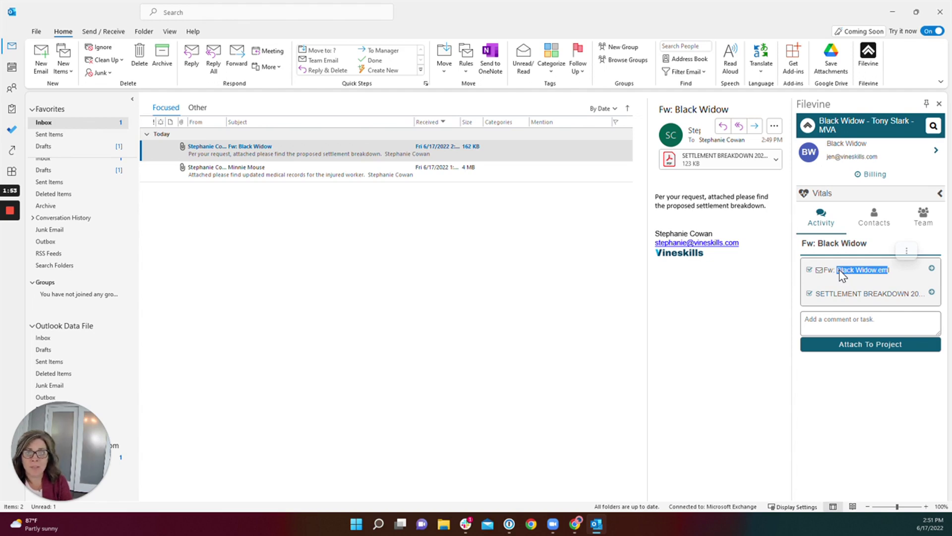
Step: Rename the email item to 'EM to Client re Breakdown' and file it under Settlement
left_click(932, 269)
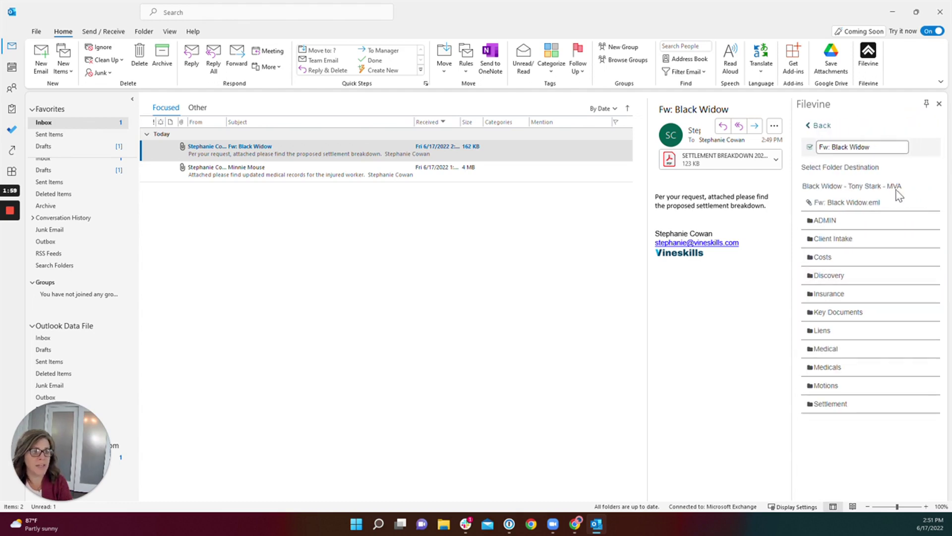
left_click_drag(871, 147, 818, 148)
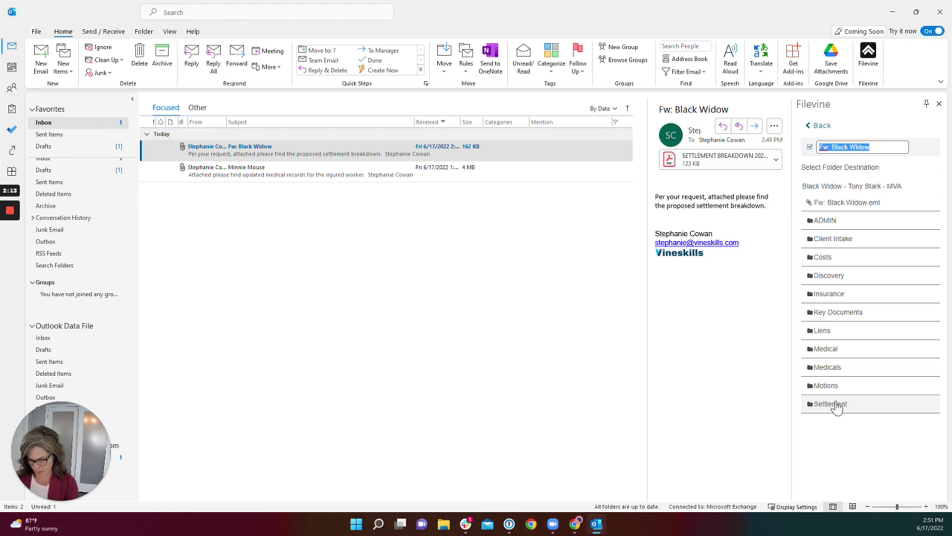
type("EM to Cl")
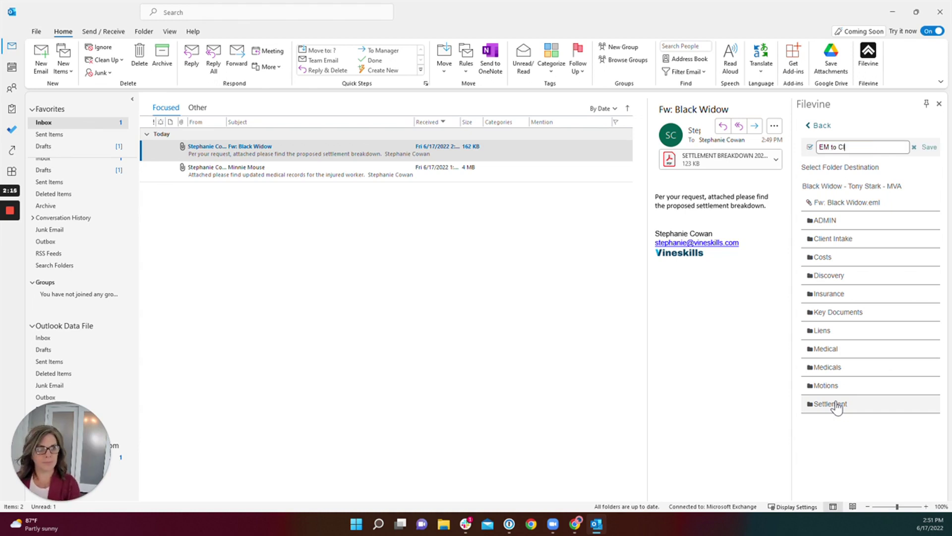
type("ient re Brea")
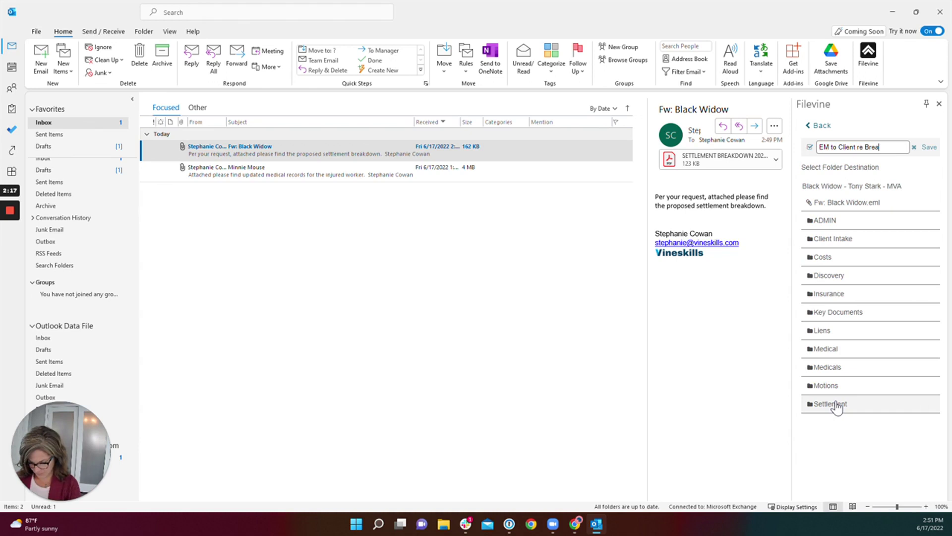
type("kdown")
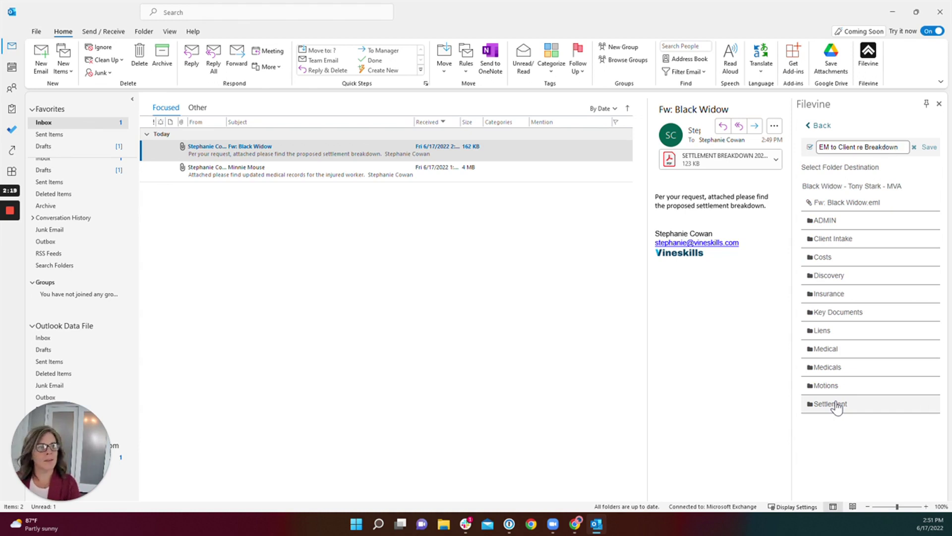
left_click(929, 148)
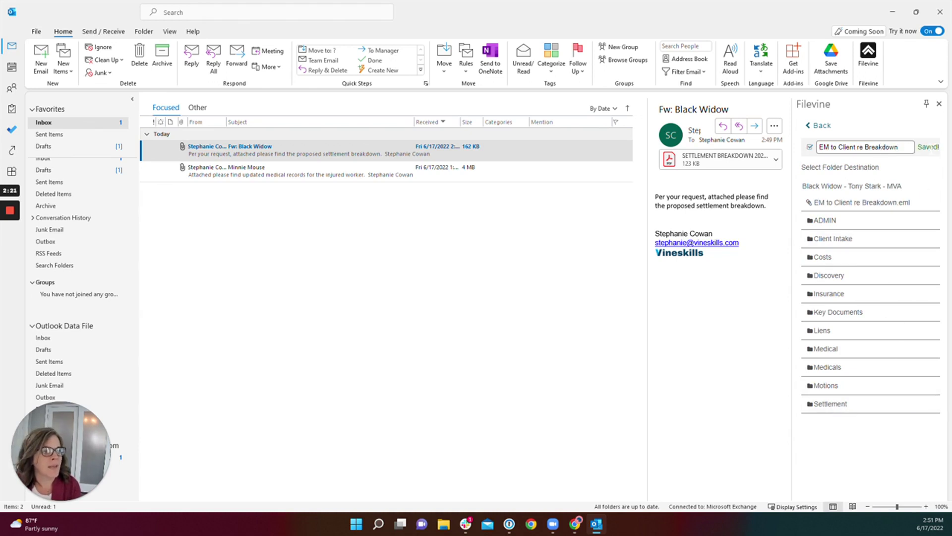
left_click(832, 408)
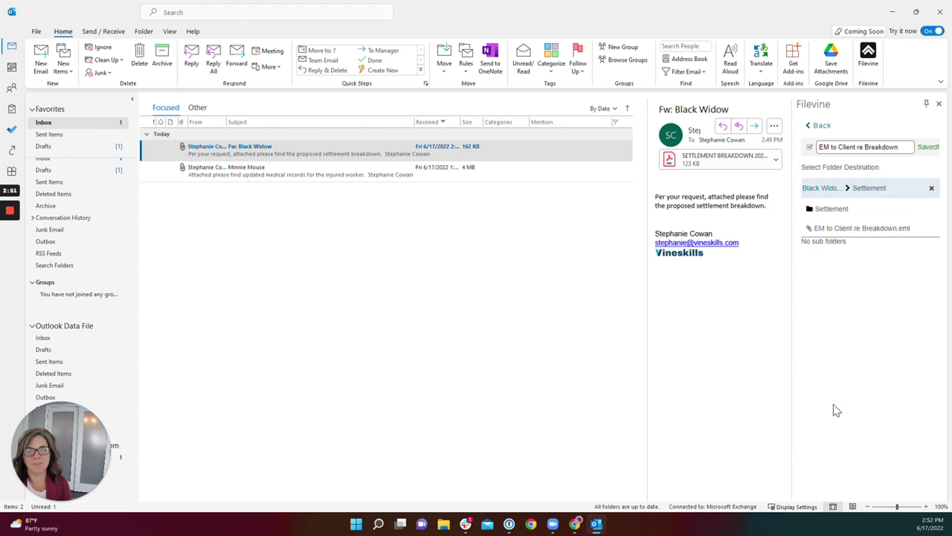
left_click(821, 127)
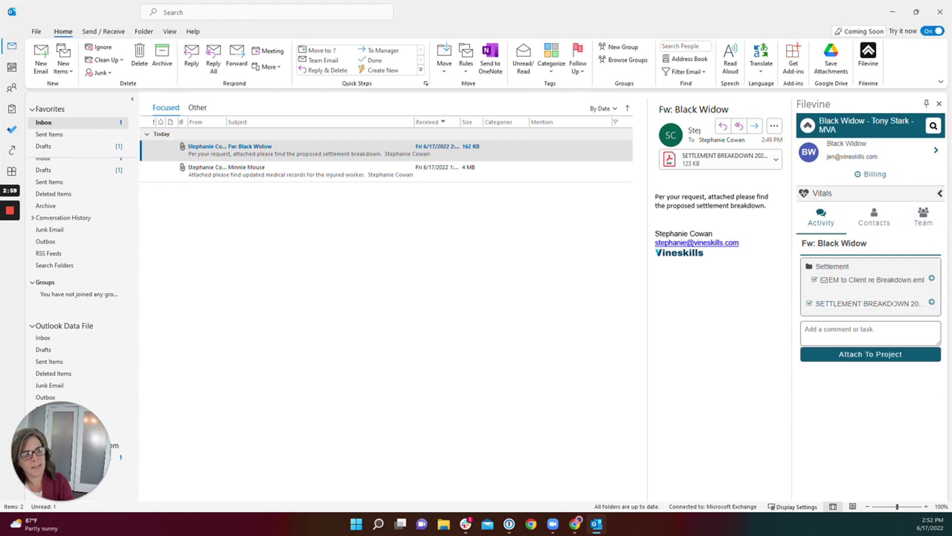
Step: File the SETTLEMENT BREAKDOWN PDF attachment into the Settlement folder as well
left_click(932, 302)
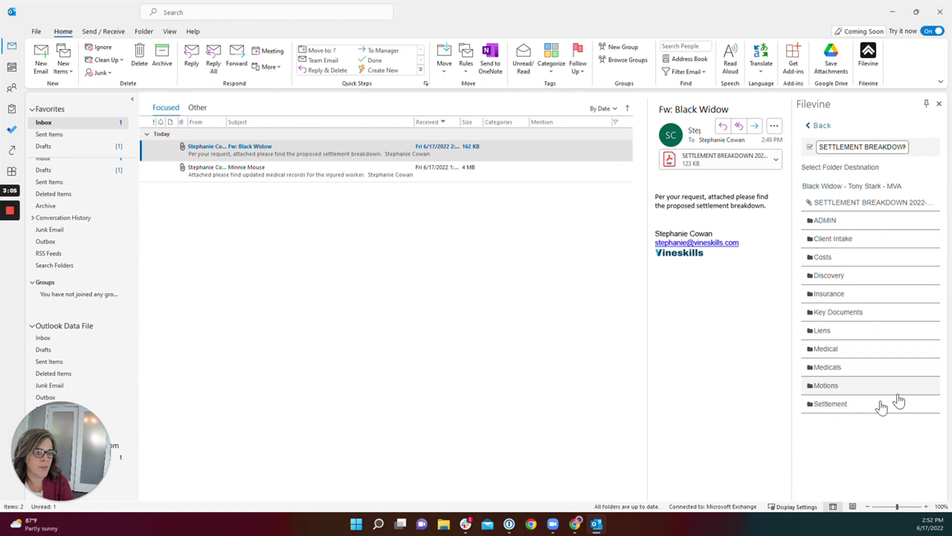
left_click(827, 406)
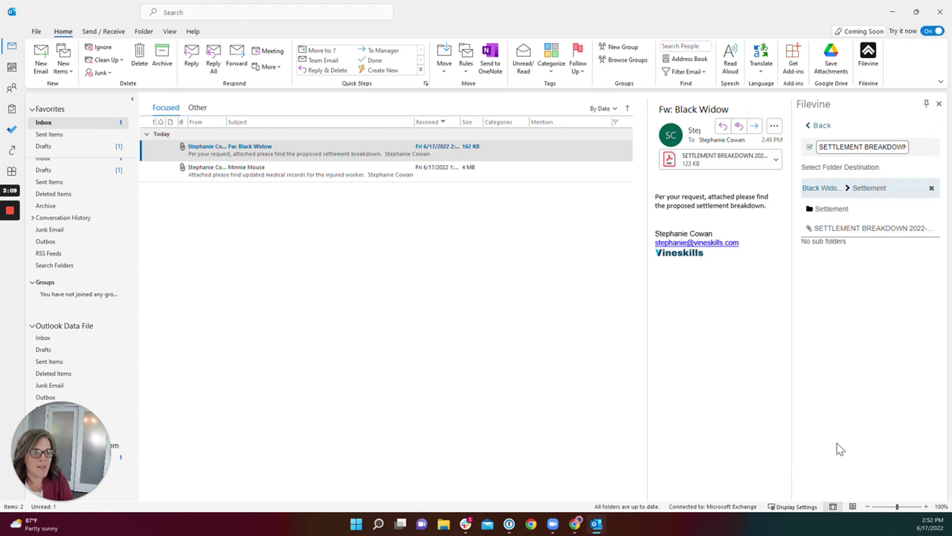
left_click(816, 127)
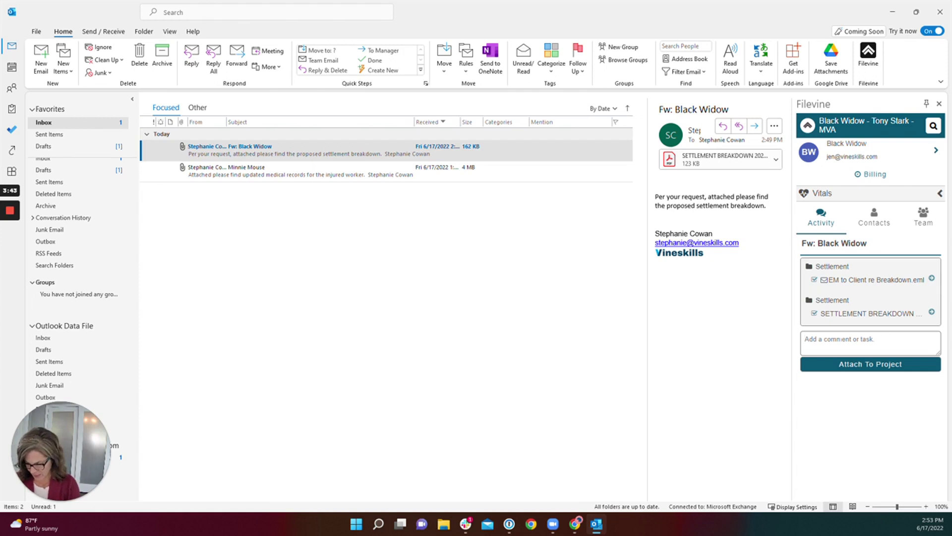
Step: Write a comment mentioning a teammate: 'please follow up with client *tuesday +'
type("@")
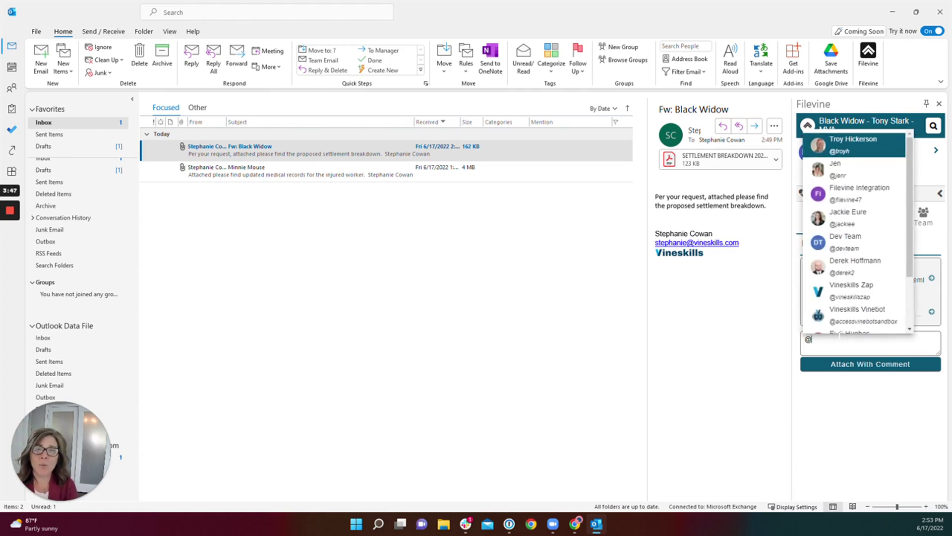
left_click(849, 169)
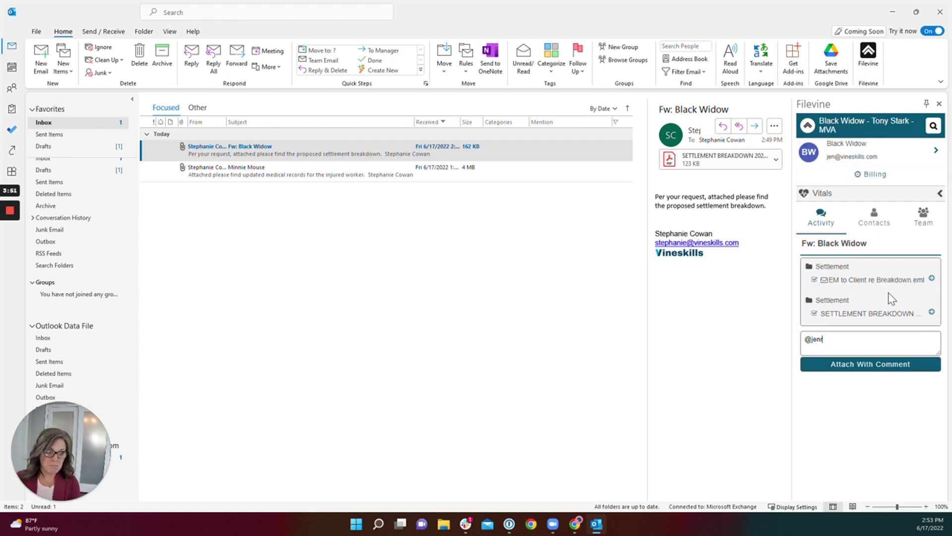
type("please follw")
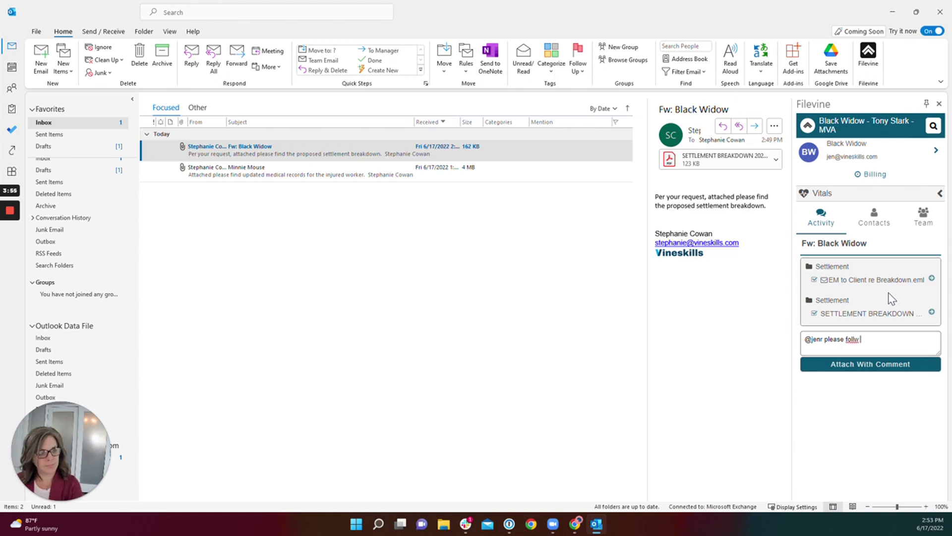
key("BackSpace")
type("ow up with client")
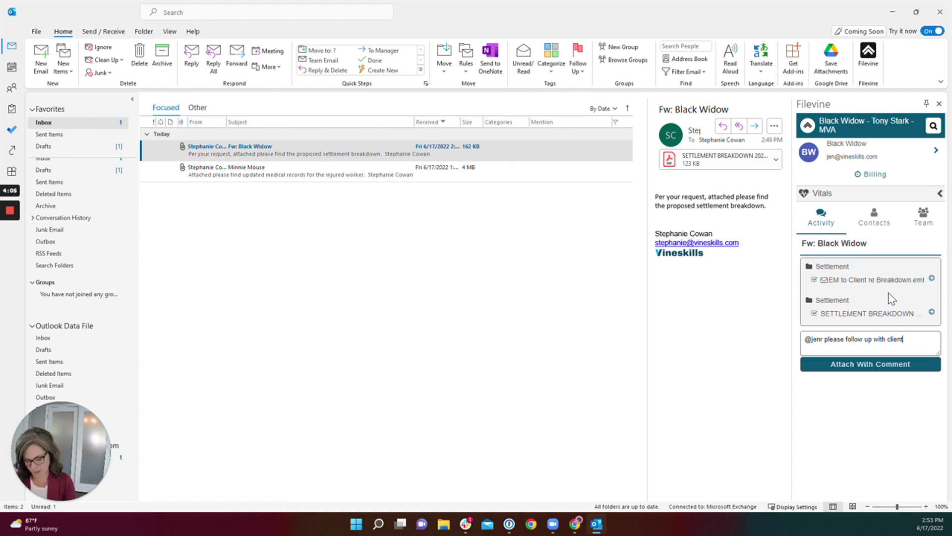
type("*")
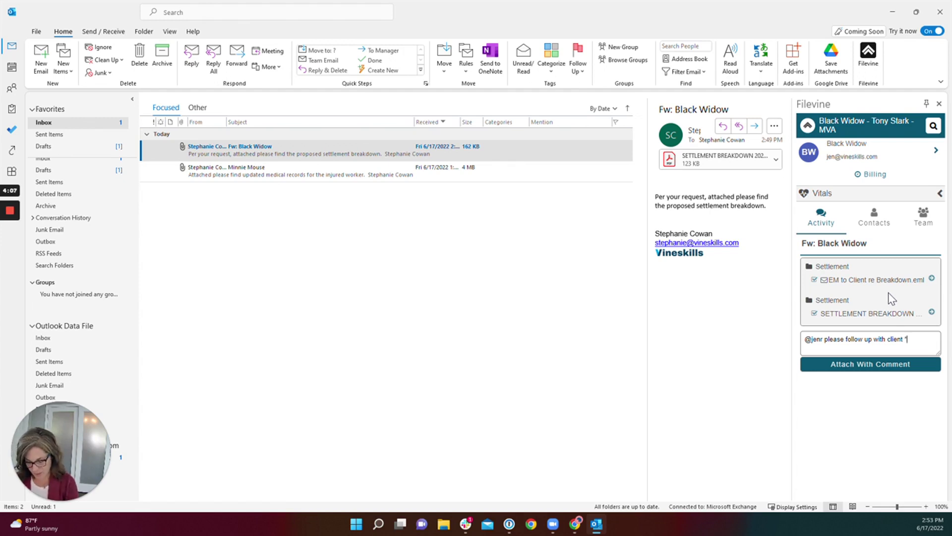
type("tuesday")
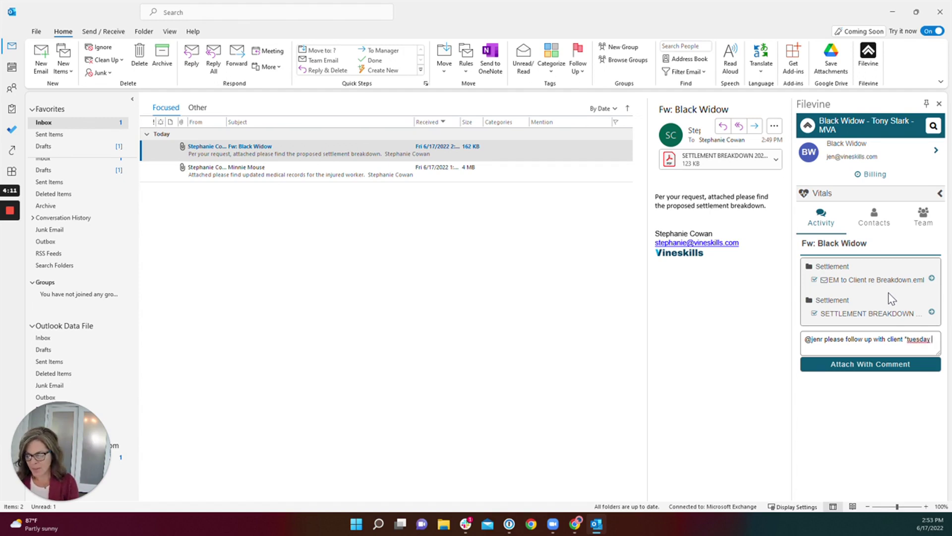
type(" +")
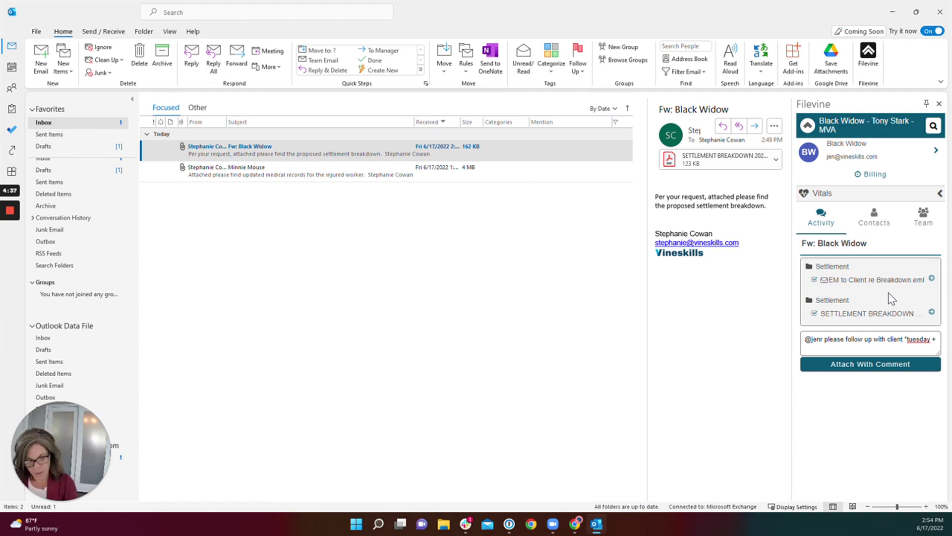
Step: Mention a second teammate, then attach the email and PDF with the comment
type("@")
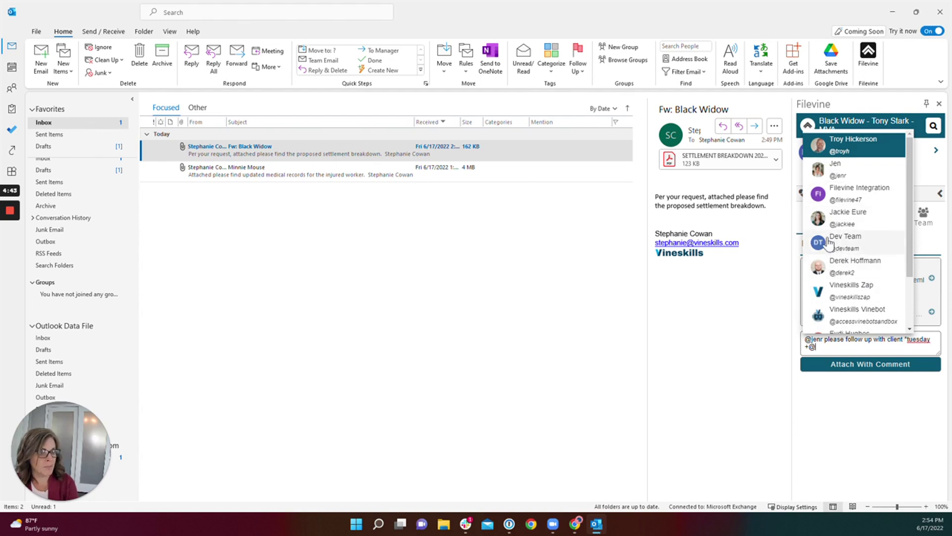
left_click(843, 218)
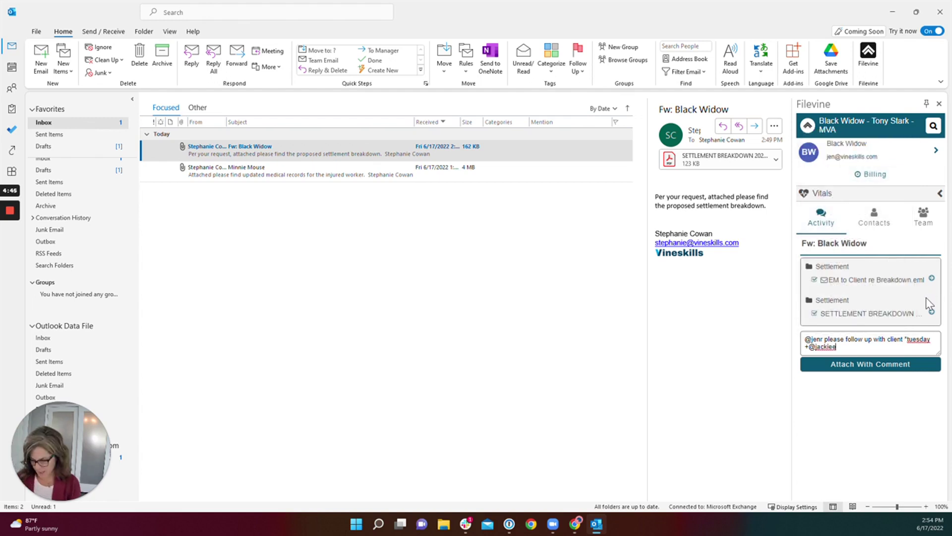
left_click(870, 364)
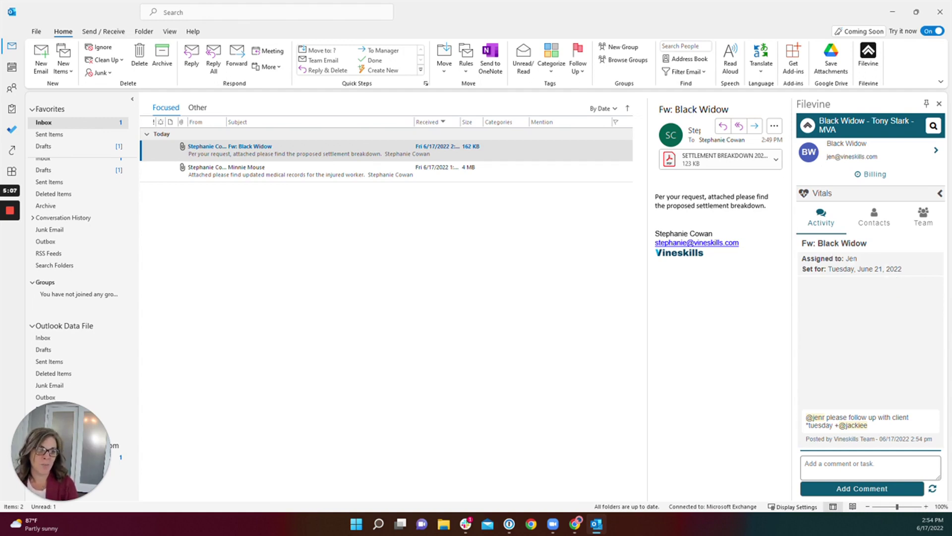
Step: Check the task's assignee and its Tuesday, June 21, 2022 due date, then minimize Outlook
left_click_drag(857, 259, 833, 259)
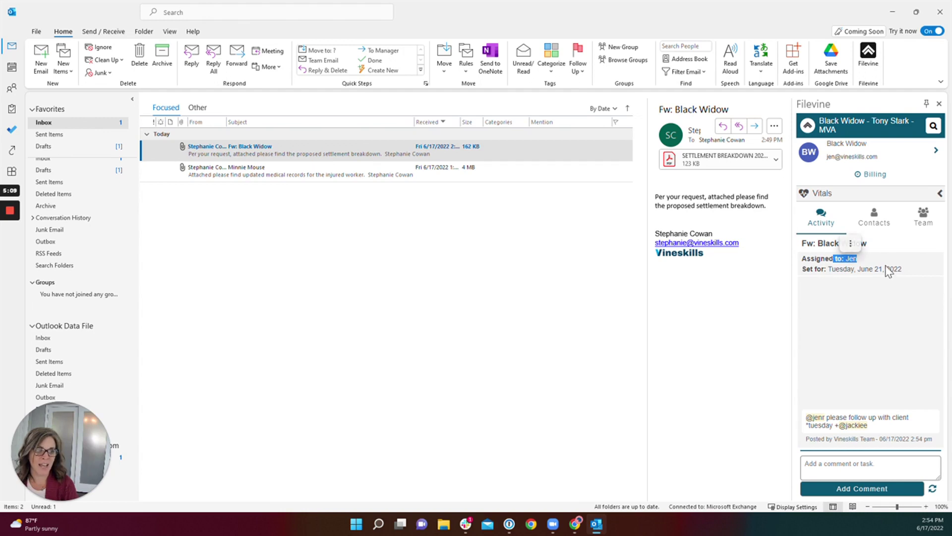
left_click_drag(905, 269, 827, 269)
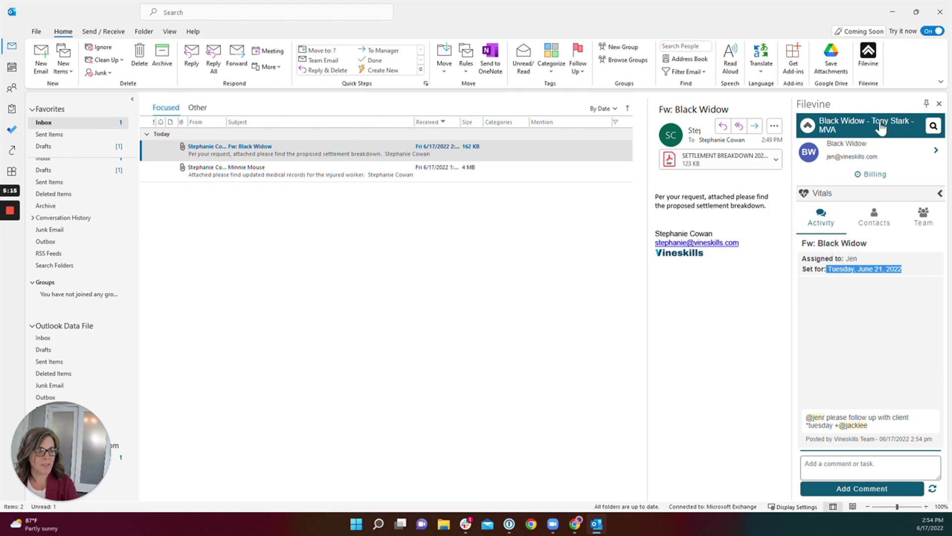
left_click(842, 128)
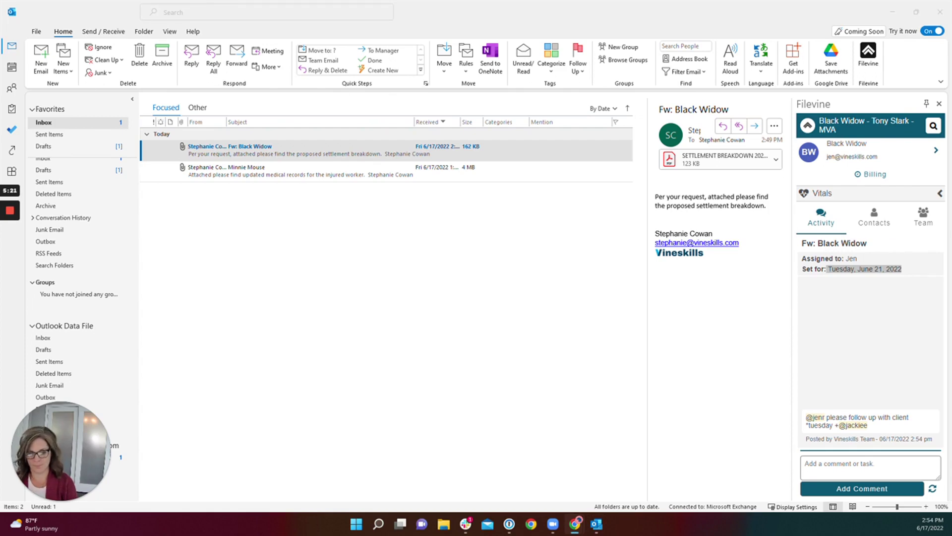
Step: In Chrome's Filevine tab, reload the activity feed and expand the Fw: Black Widow entry
left_click(895, 8)
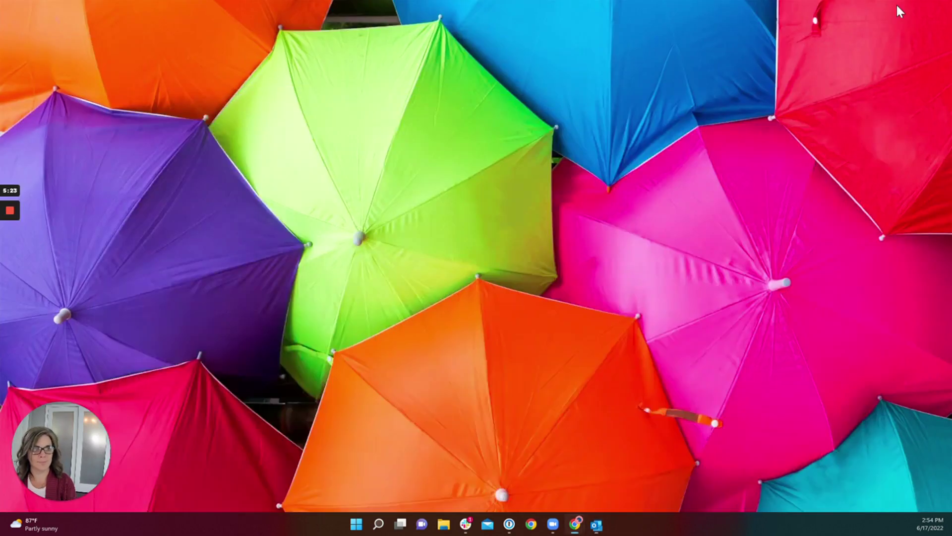
mouse_move(574, 522)
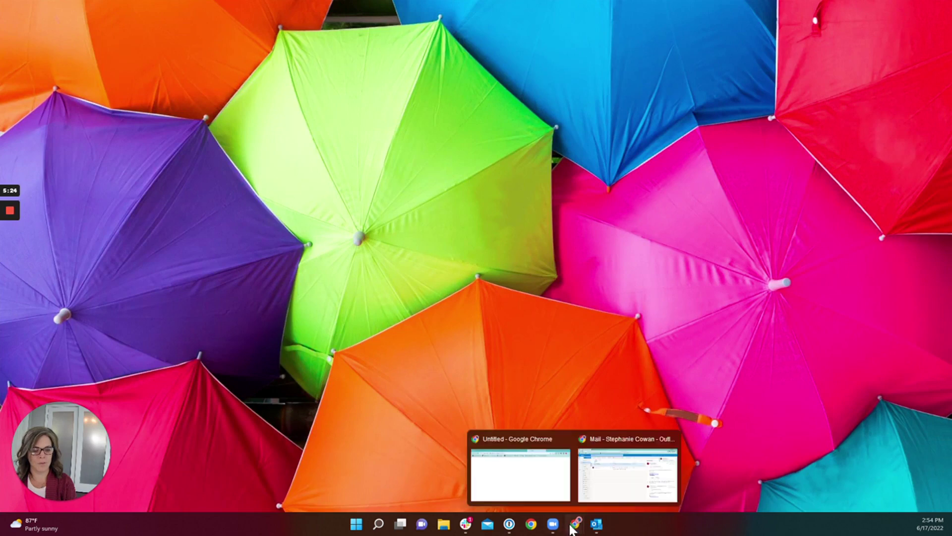
left_click(595, 491)
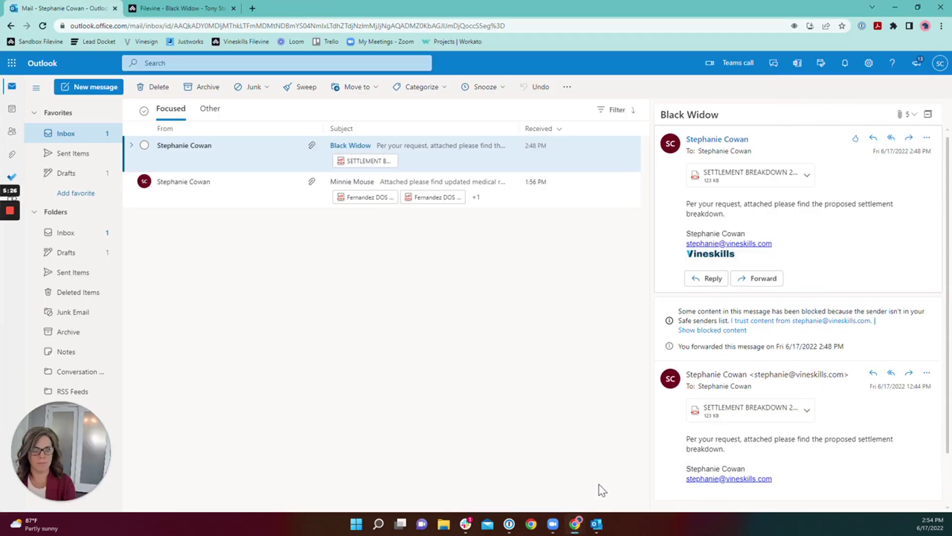
left_click(162, 10)
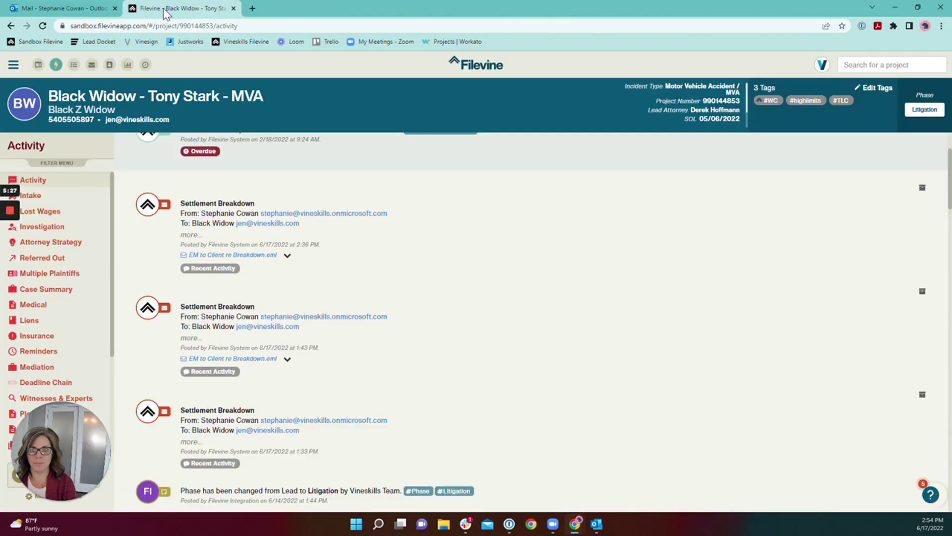
left_click(43, 25)
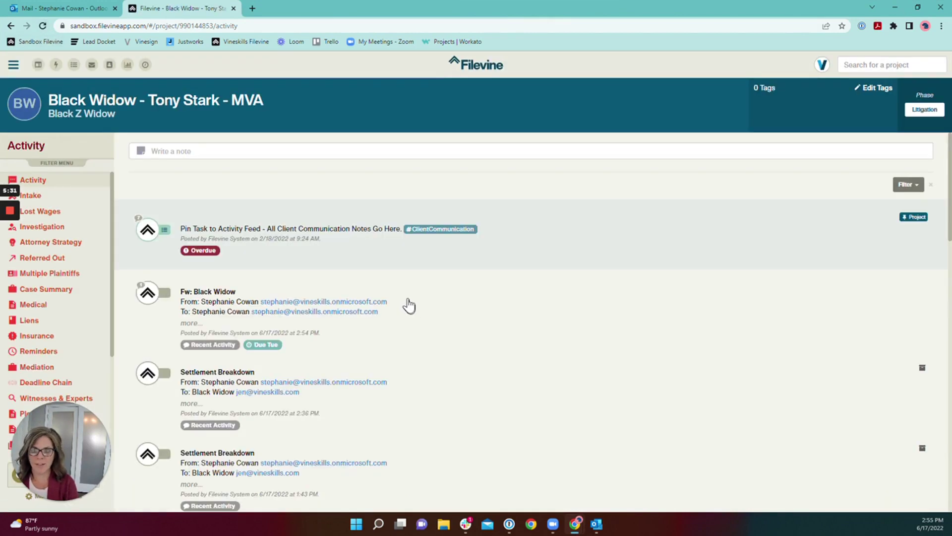
scroll(384, 273, "down", 1)
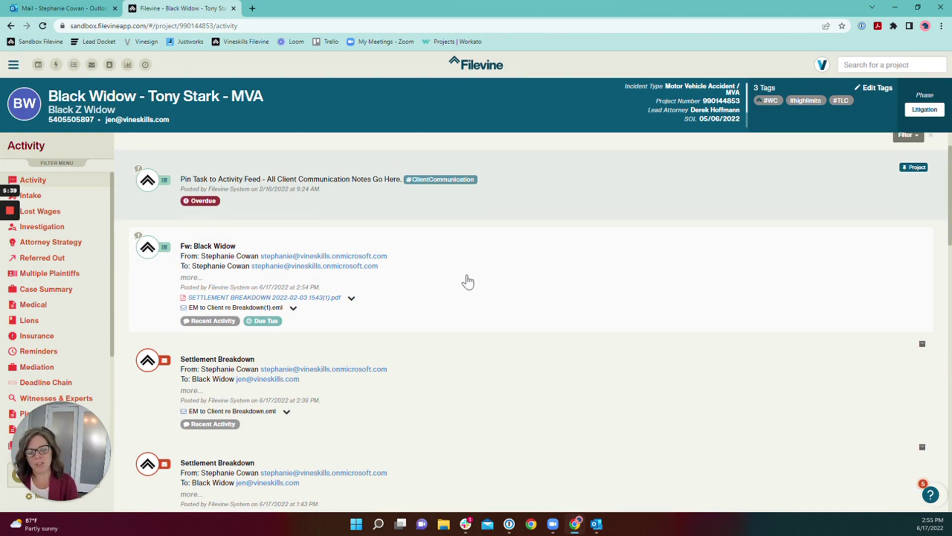
left_click(513, 278)
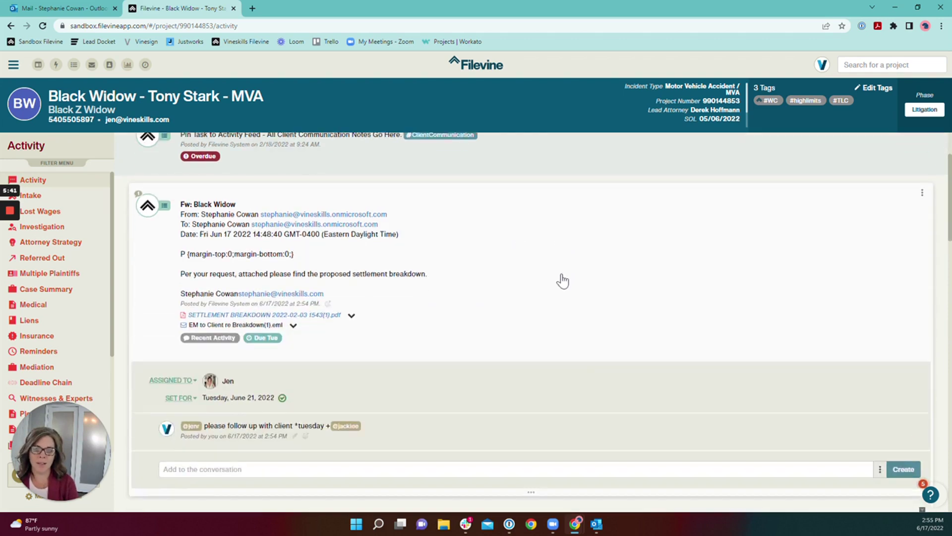
scroll(562, 281, "down", 1)
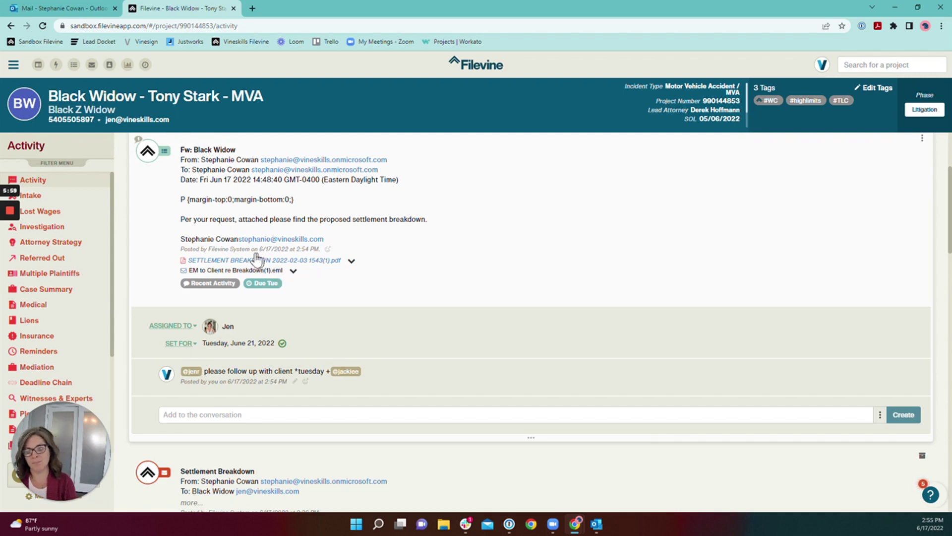
Step: Open the project's Docs and its Settlement folder to find the saved .eml and PDF
scroll(60, 282, "down", 3)
left_click(21, 379)
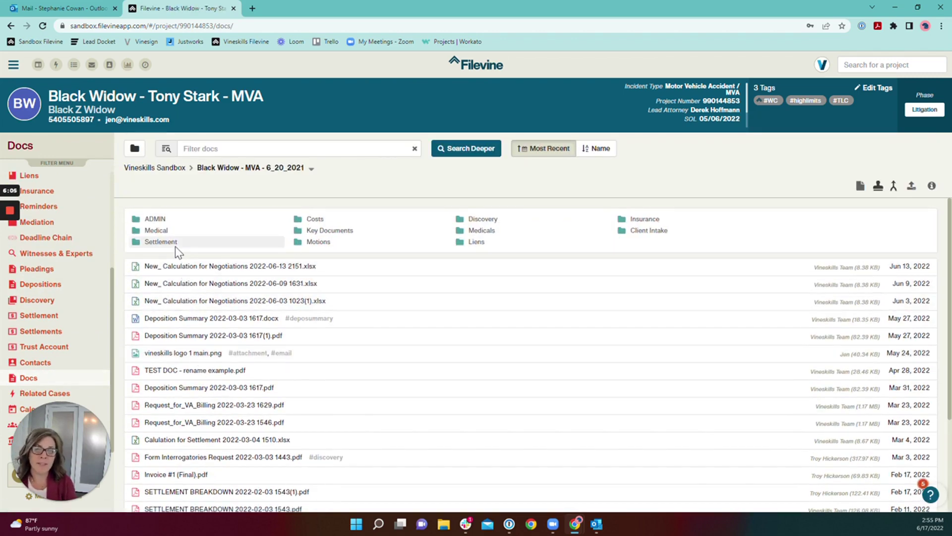
scroll(476, 397, "down", 3)
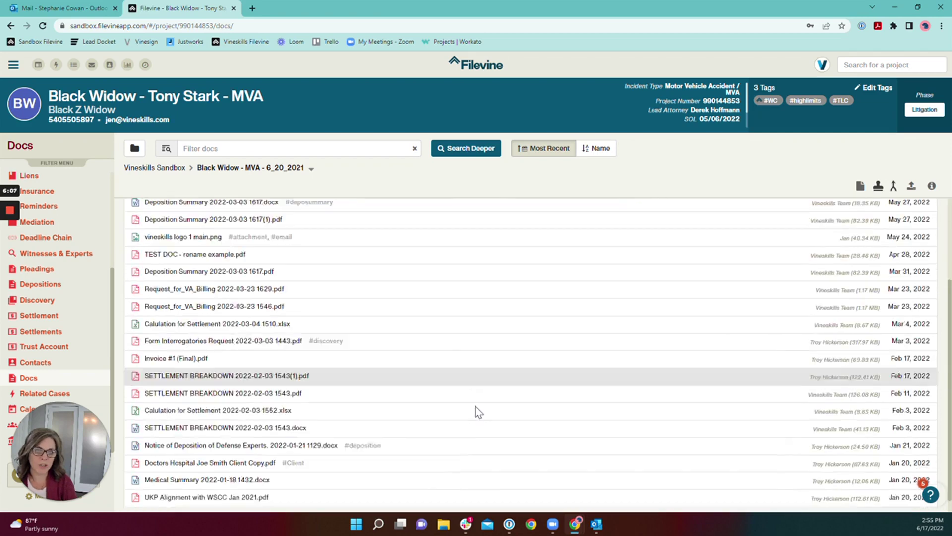
scroll(220, 271, "up", 3)
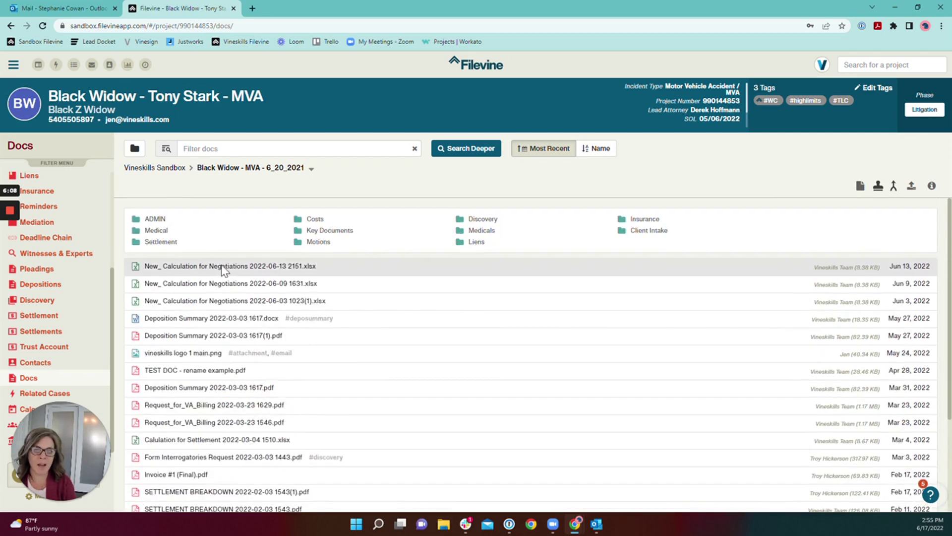
left_click(160, 242)
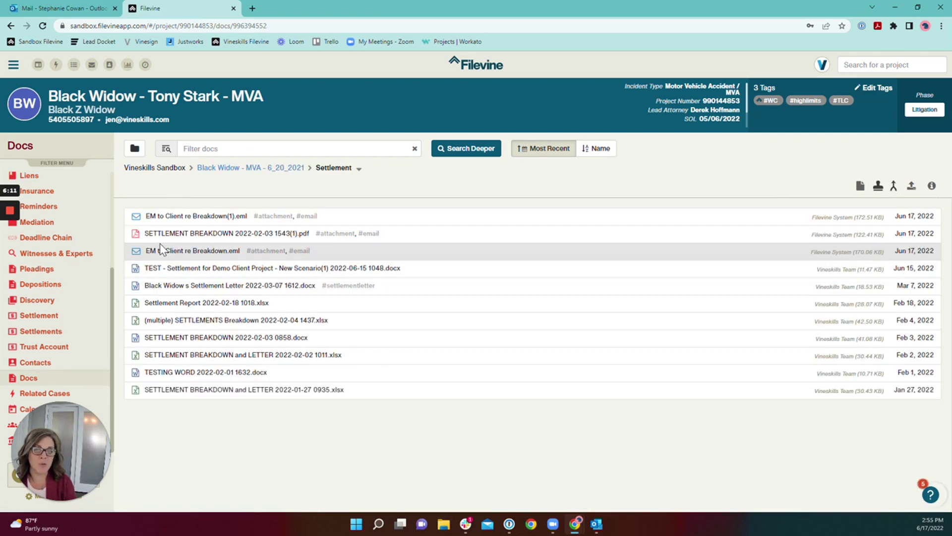